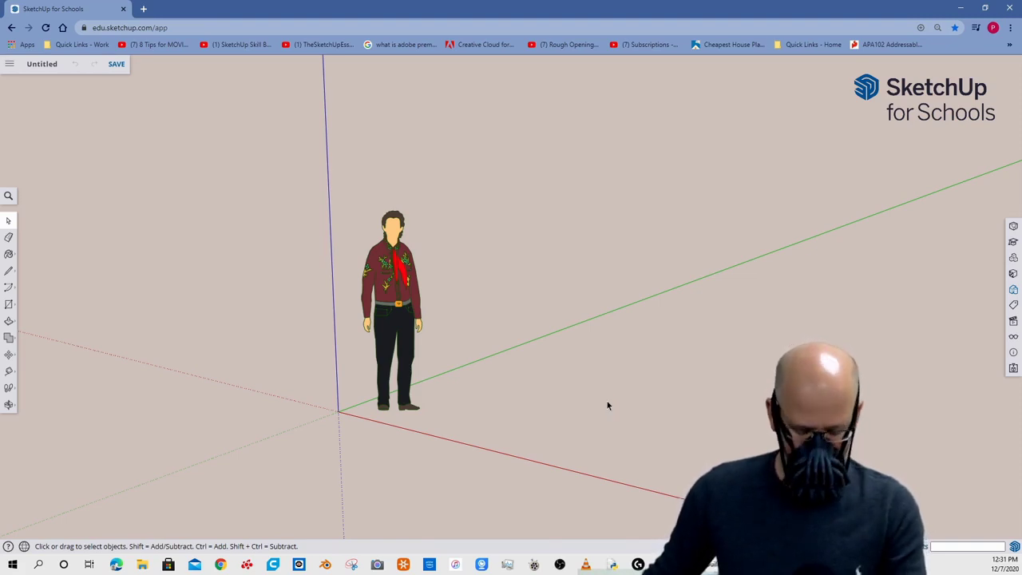
Step: Pan the view so the origin sits near the left edge, ready to draw circles
key(h)
drag(539, 394, 283, 324)
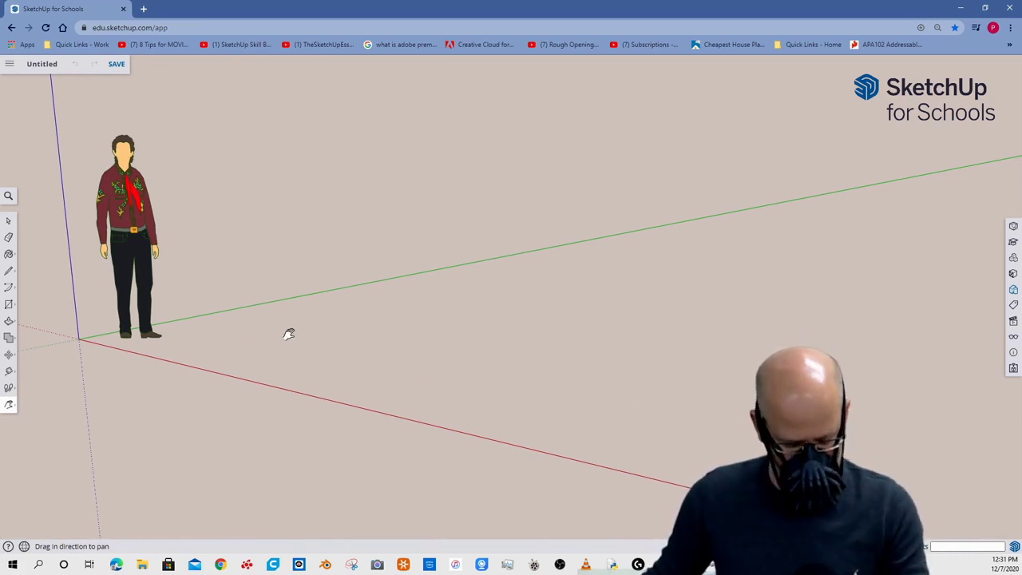
key(c)
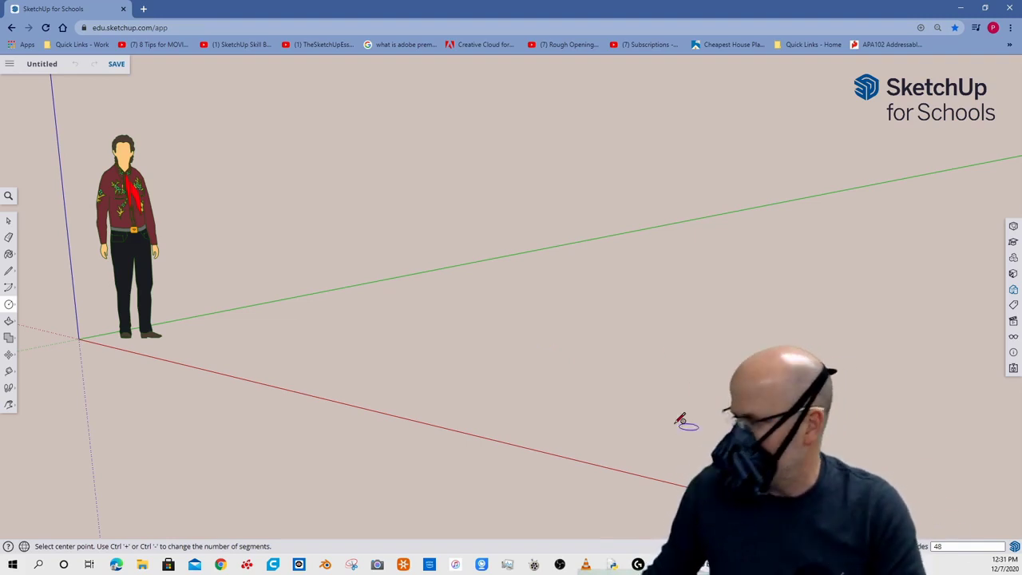
Step: Draw a 4' 2 1/8" ground disc and an upright 1' 4" circle at its center
click(456, 323)
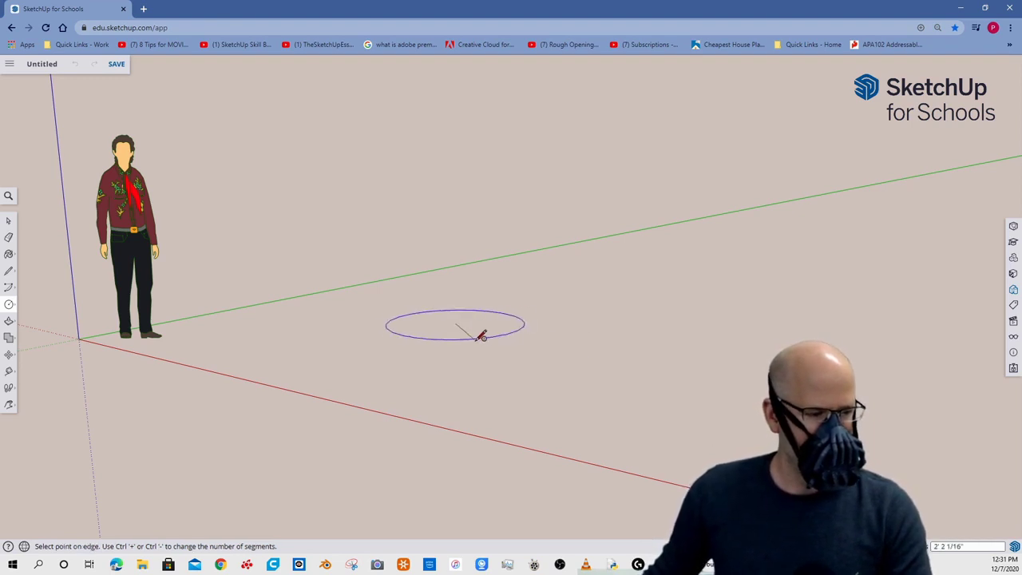
click(513, 353)
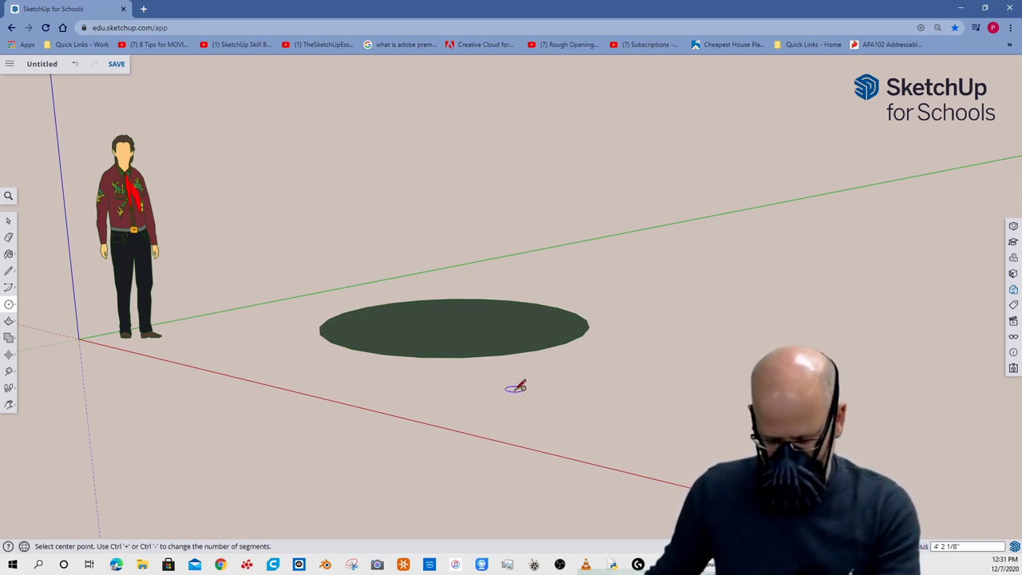
key(Left)
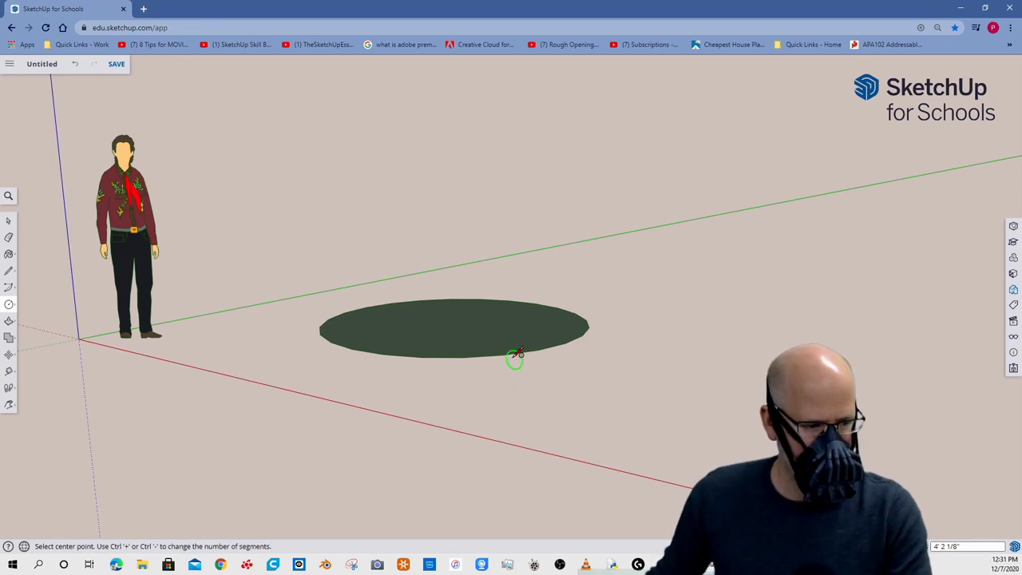
click(457, 322)
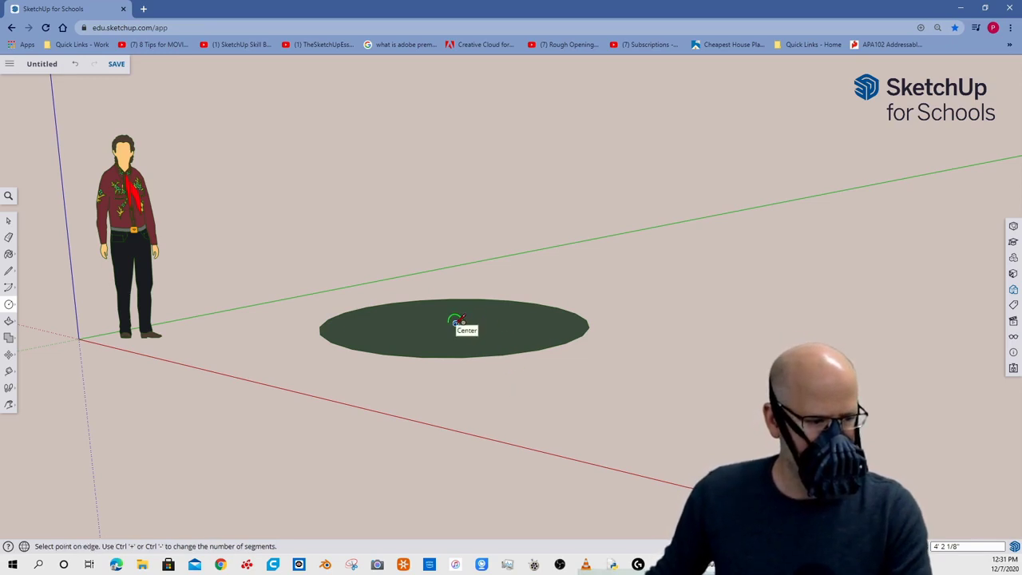
click(496, 326)
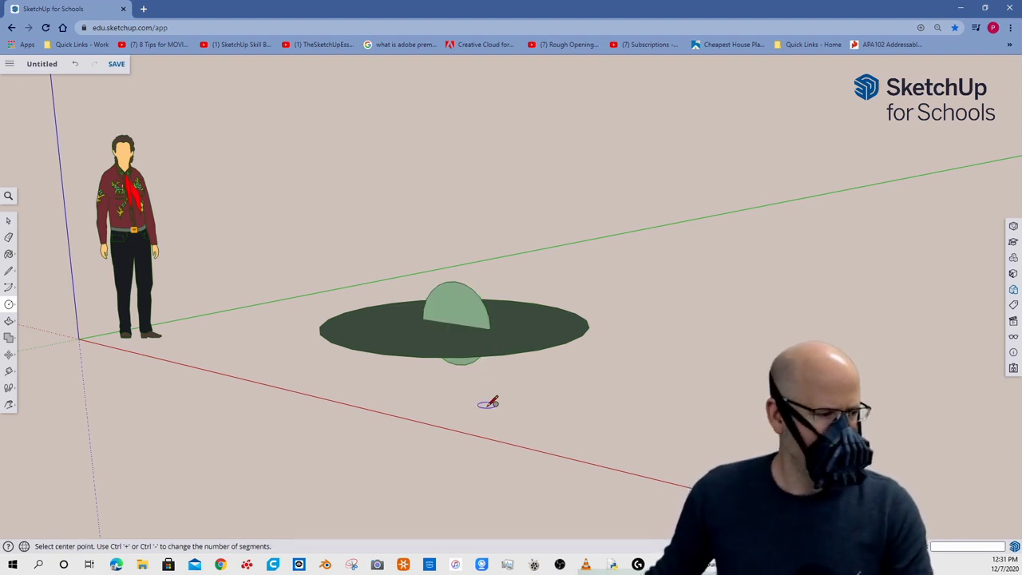
Step: Sweep the upright circle around the disc with Follow Me to form a sphere
click(8, 221)
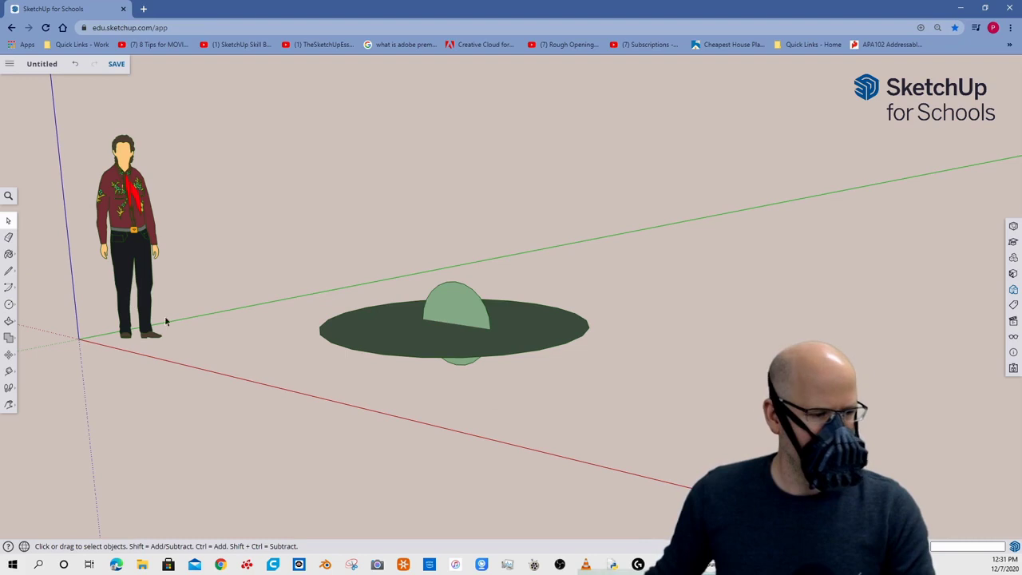
click(401, 353)
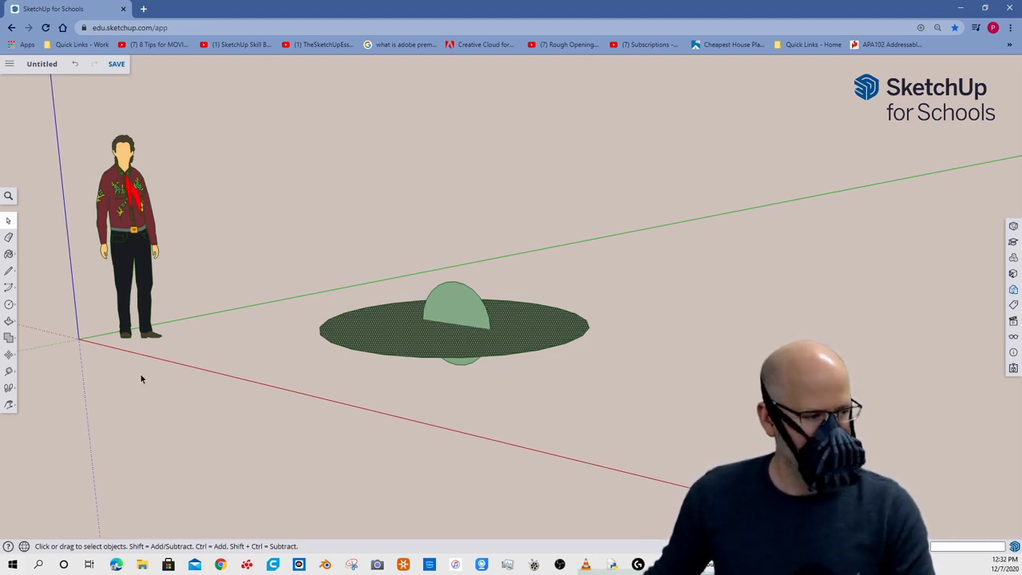
click(8, 323)
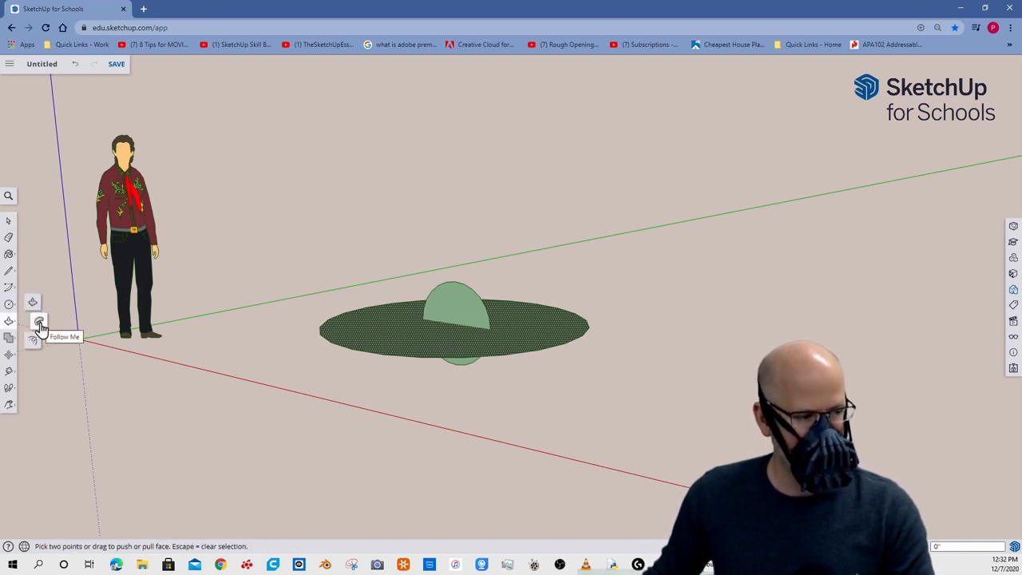
click(39, 325)
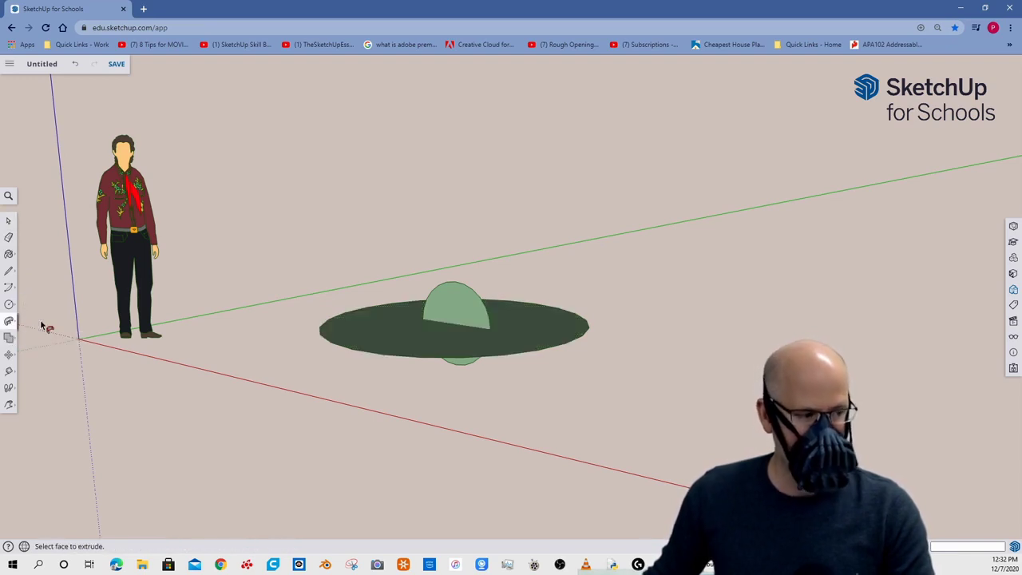
click(462, 313)
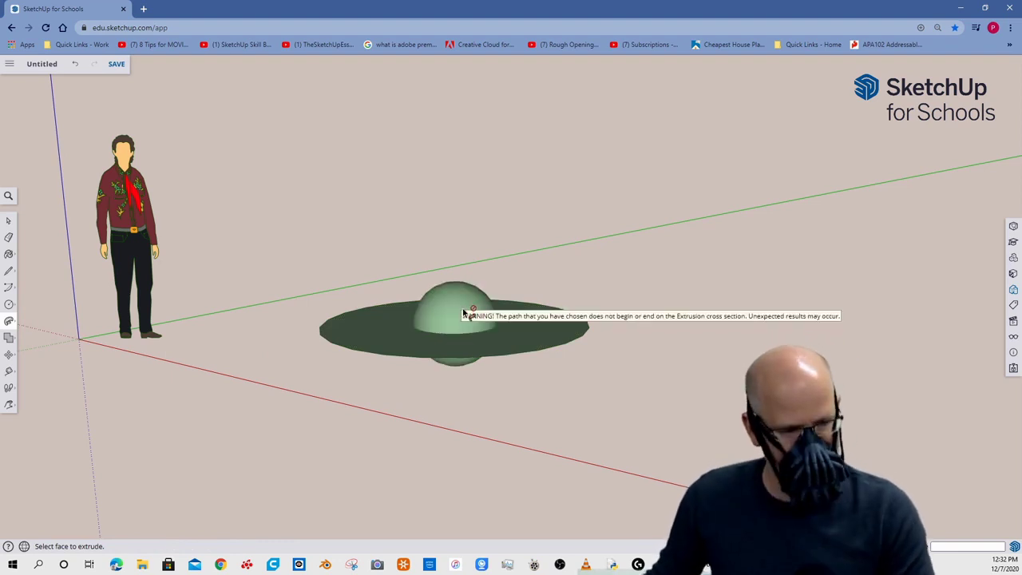
Step: Delete the ground disc, leaving only the sphere
click(8, 223)
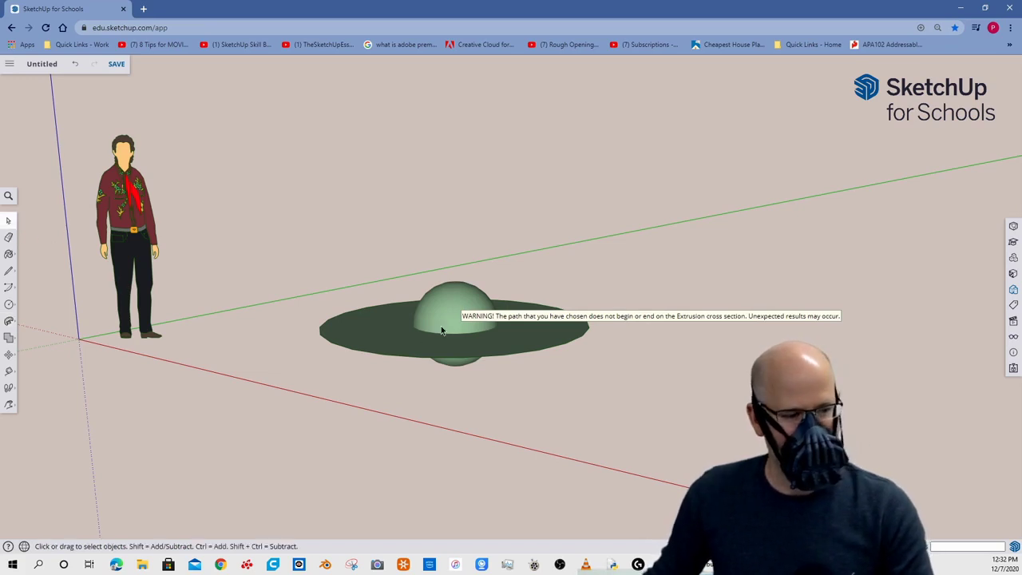
click(397, 361)
key(Delete)
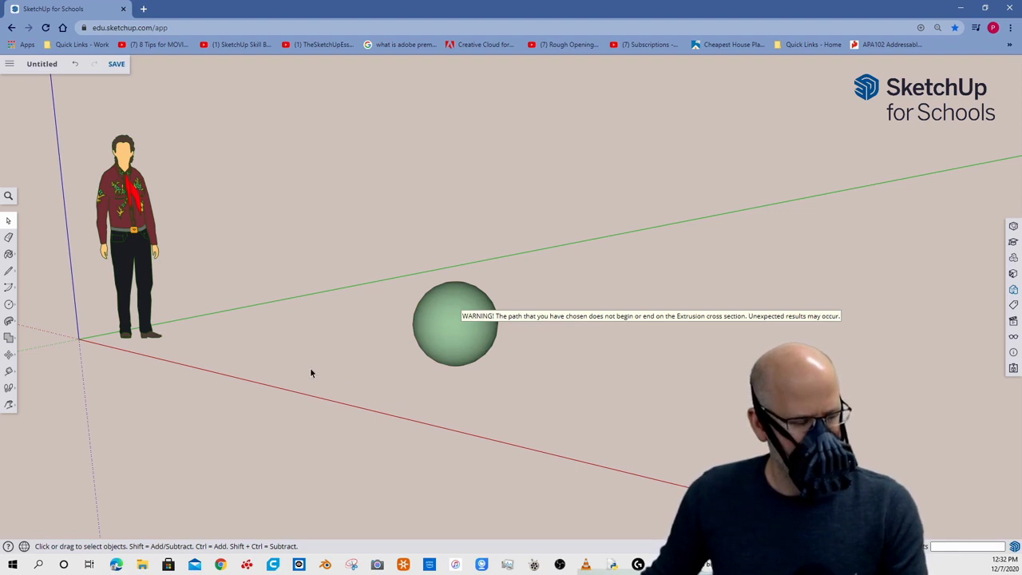
Step: Draw a ground rectangle from the axis origin to a corner beside the sphere
click(10, 308)
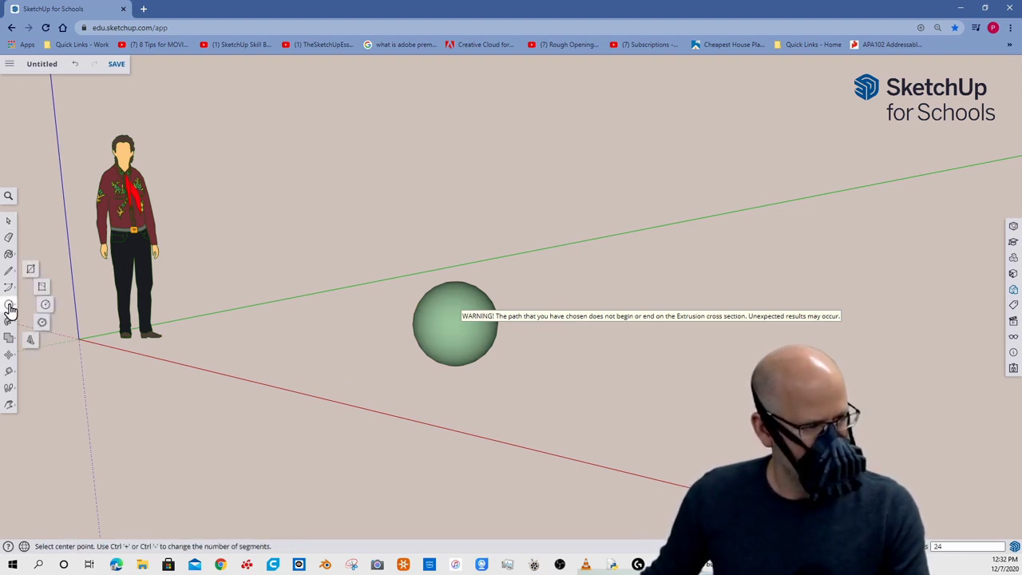
click(32, 267)
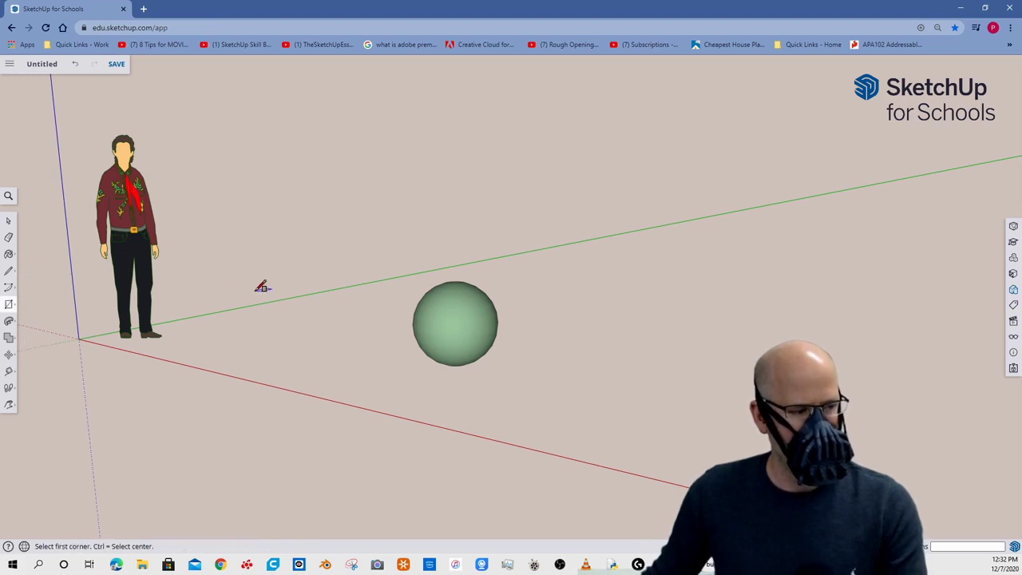
click(80, 337)
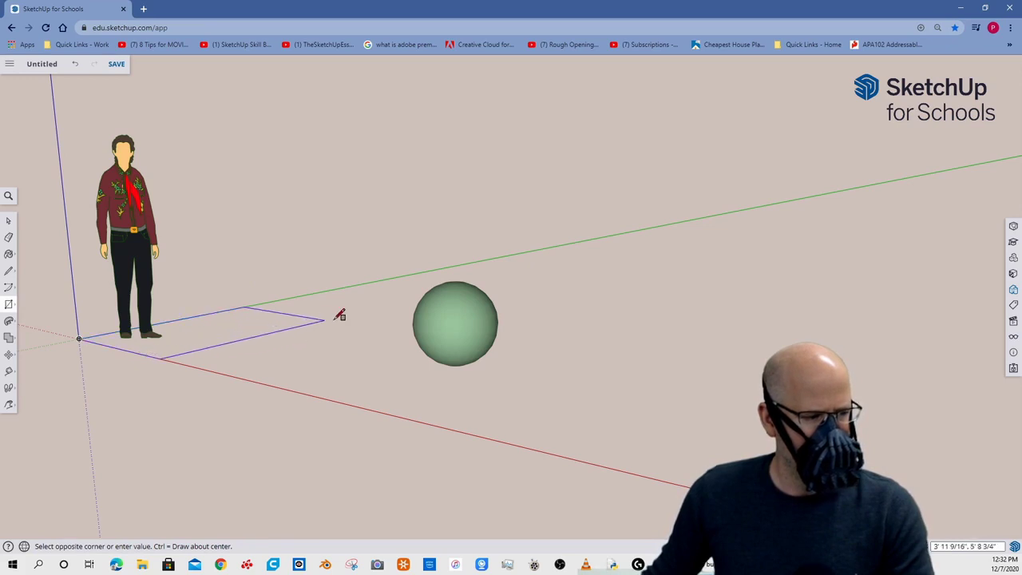
click(394, 312)
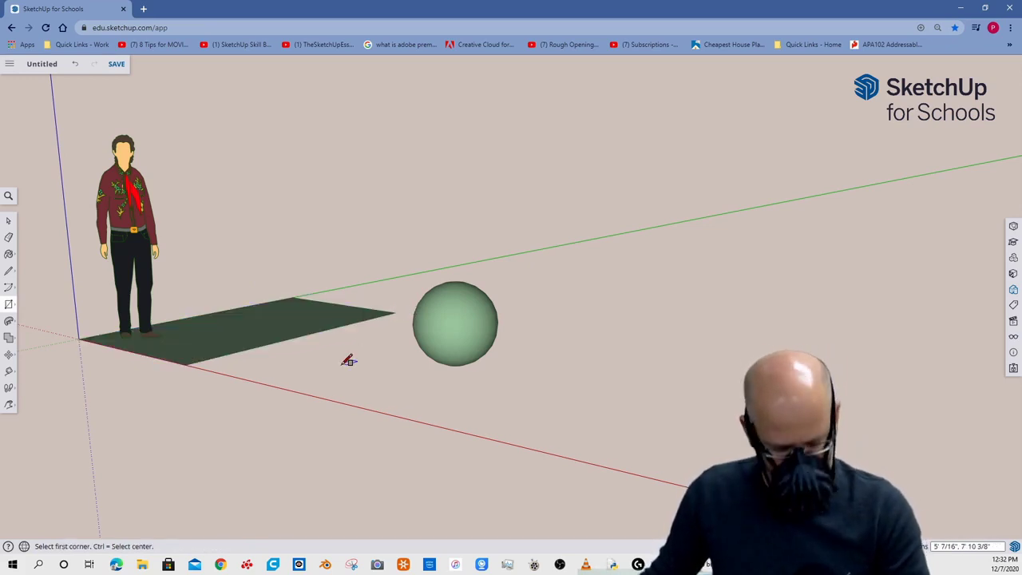
Step: Delete the person figure from the model
click(8, 221)
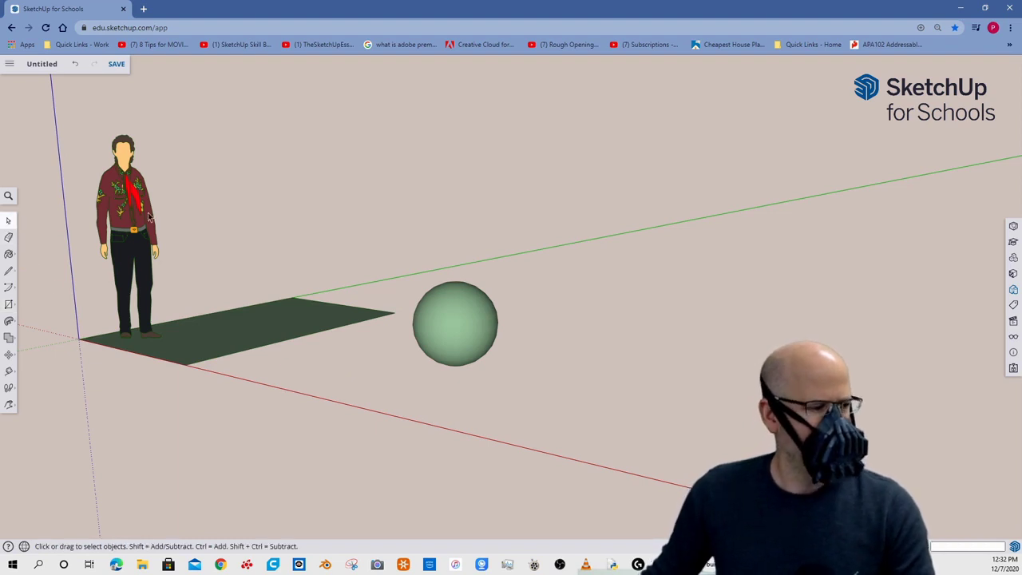
click(142, 212)
key(Delete)
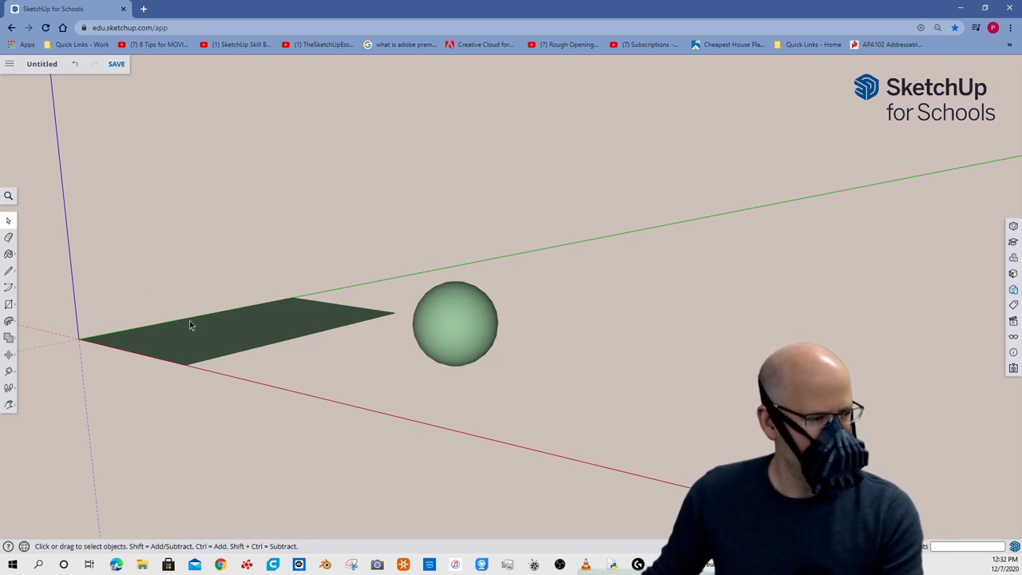
Step: Pull the rectangle up about 3' 10 1/2" into a box
key(p)
click(235, 338)
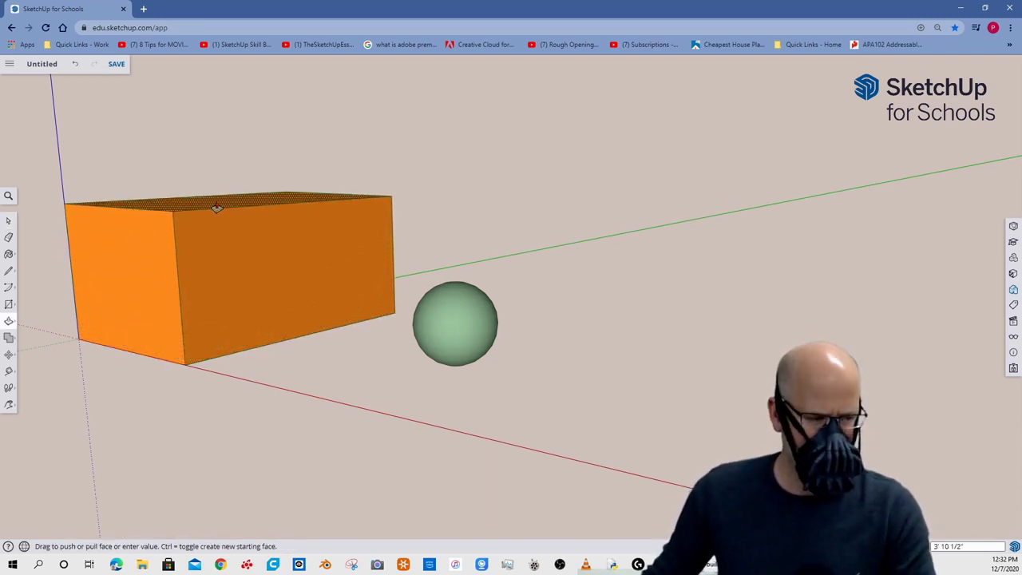
click(217, 208)
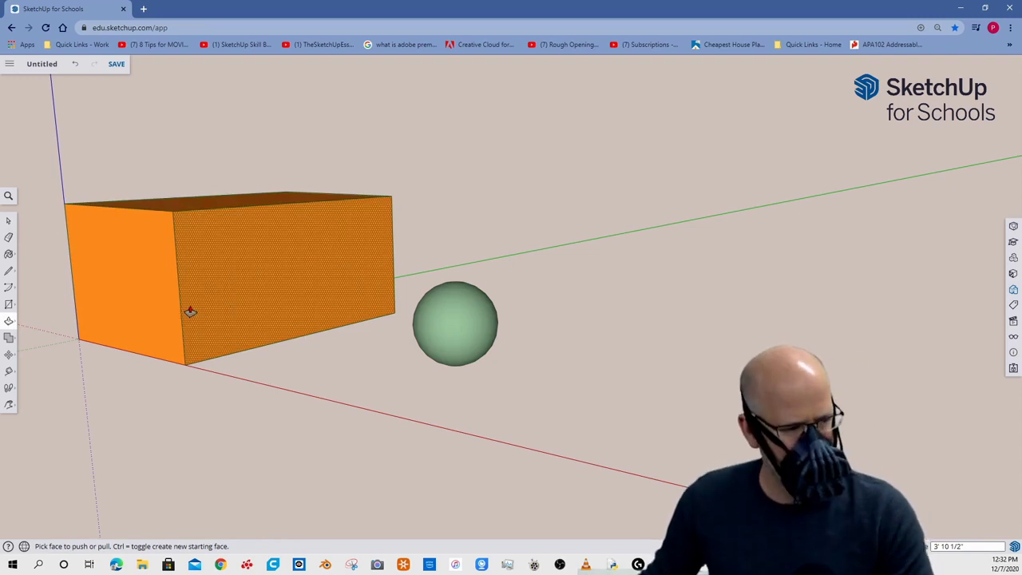
Step: Pan and zoom so the box and sphere sit larger near the centre
click(9, 220)
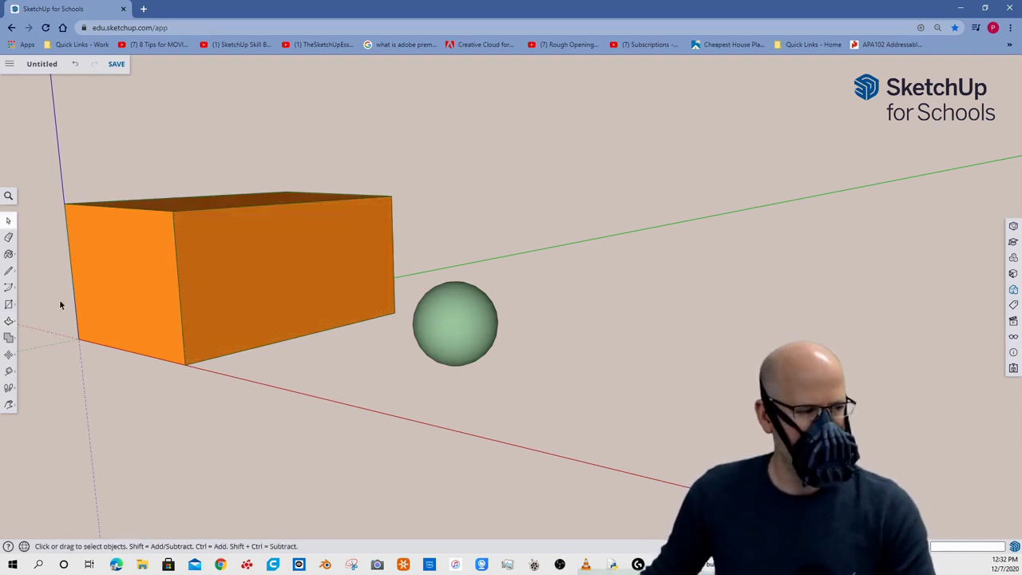
key(h)
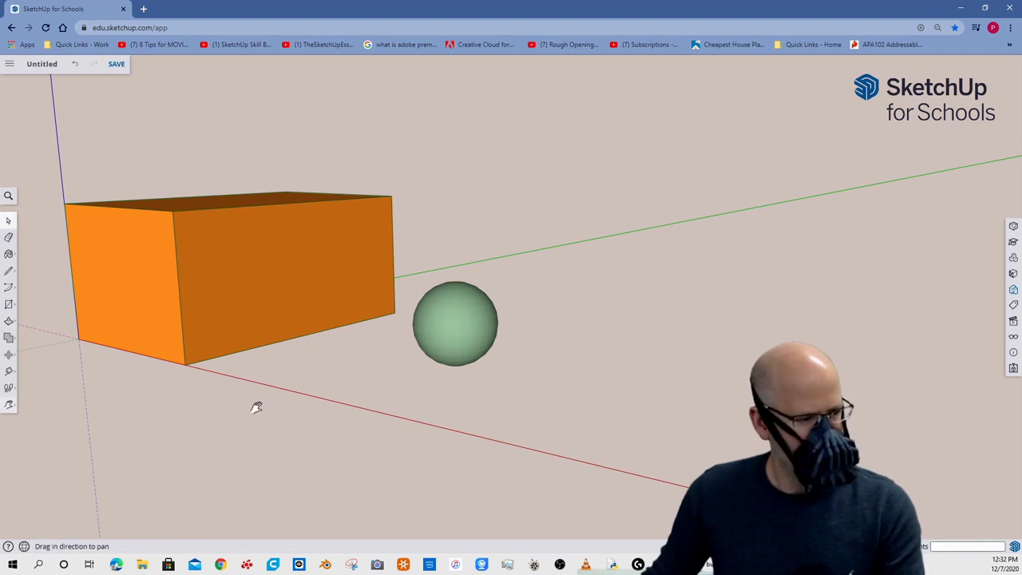
drag(263, 415, 400, 370)
scroll(409, 363, up, 1)
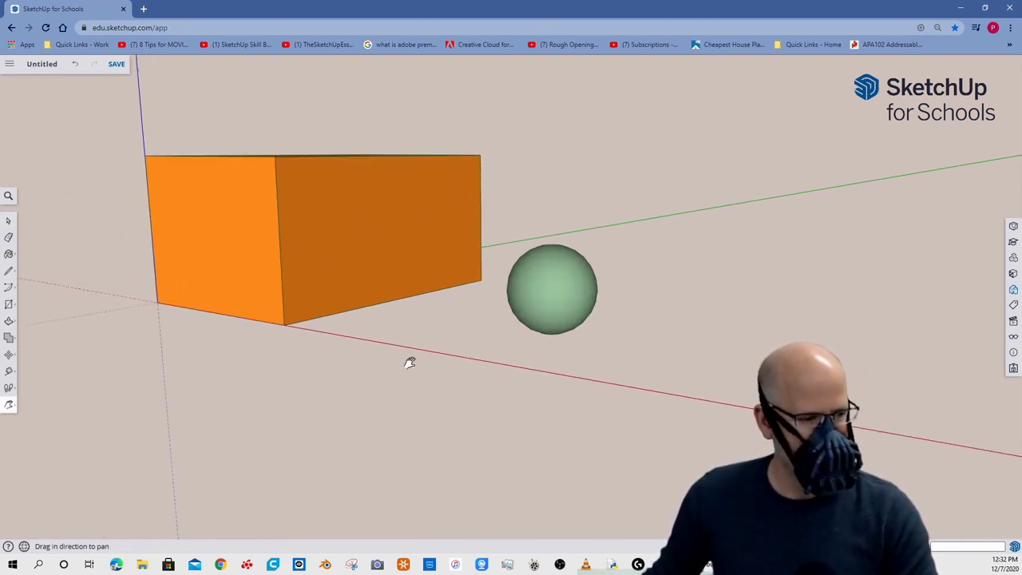
Step: Select the whole orange box and make it a group
click(8, 222)
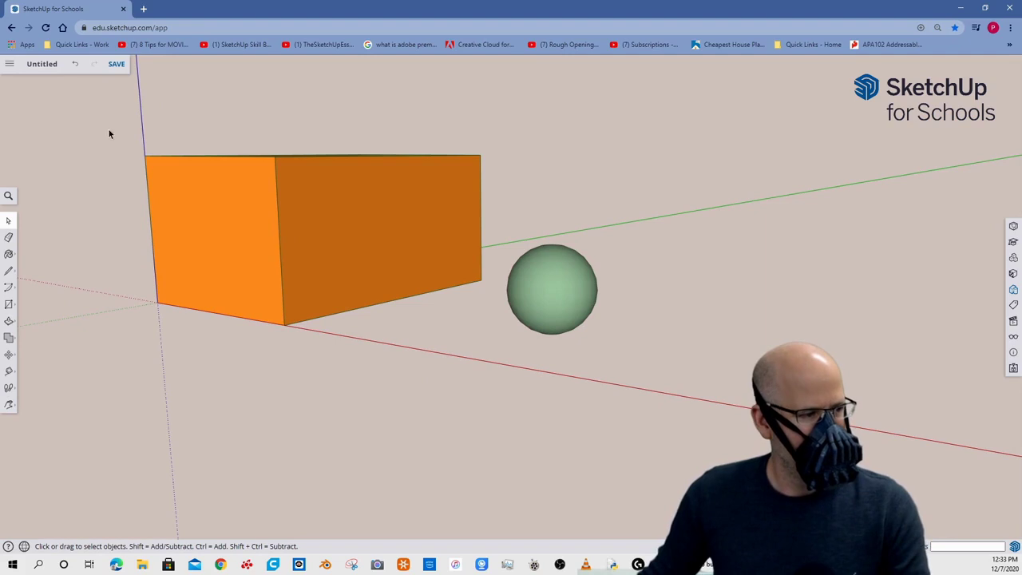
drag(95, 115, 495, 367)
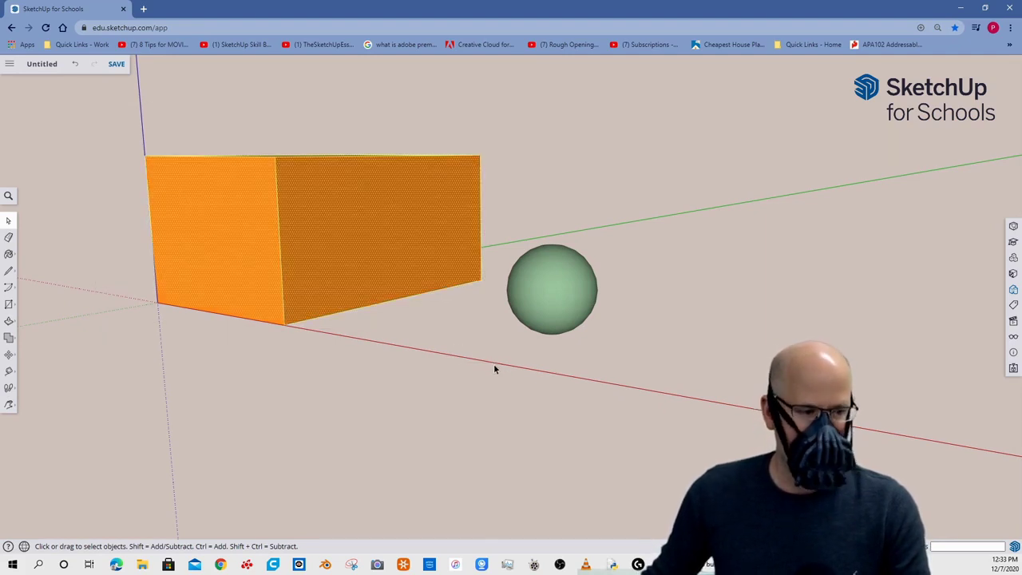
right_click(343, 185)
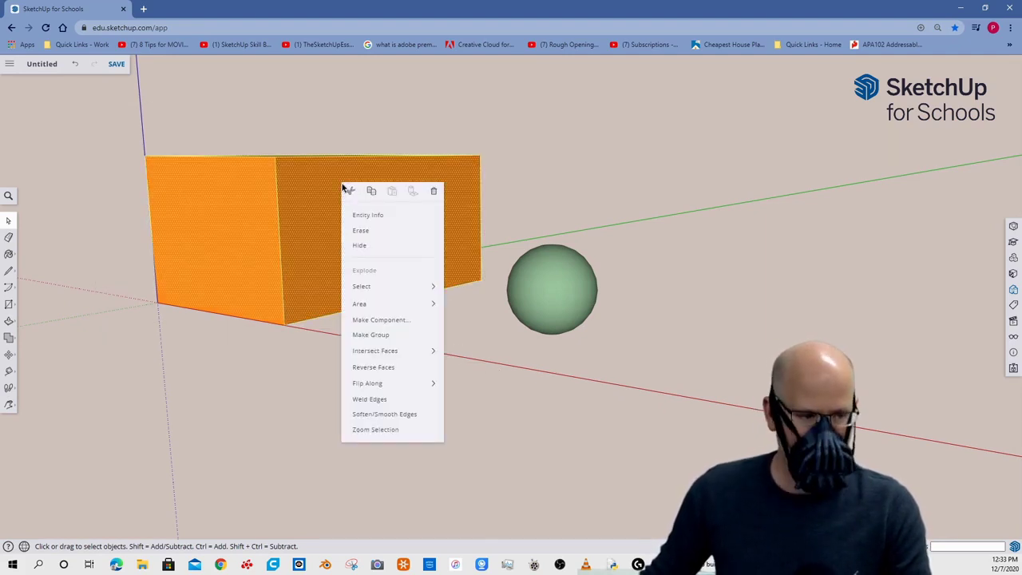
click(386, 336)
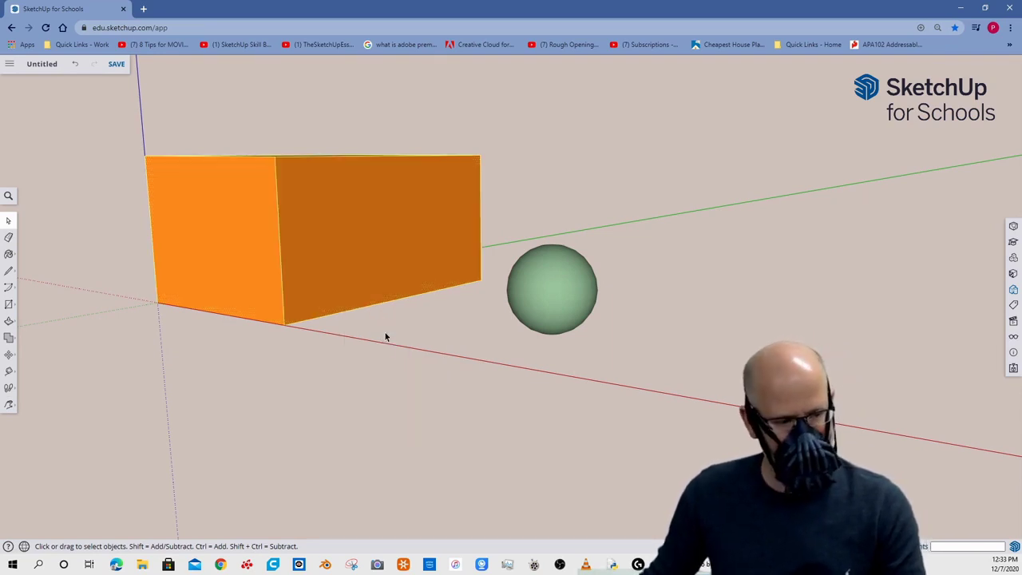
Step: Make the green sphere its own separate group
click(566, 290)
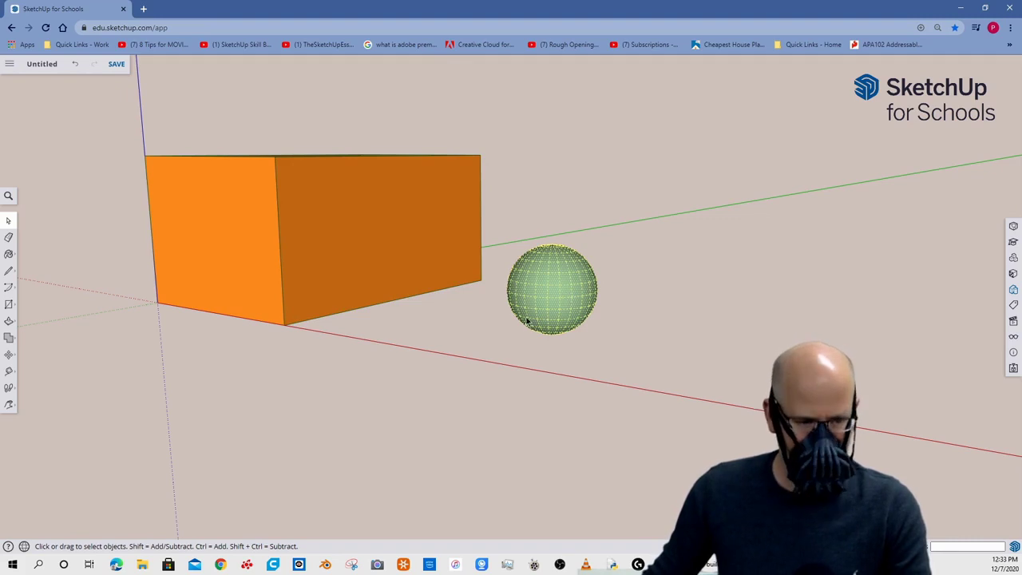
right_click(539, 276)
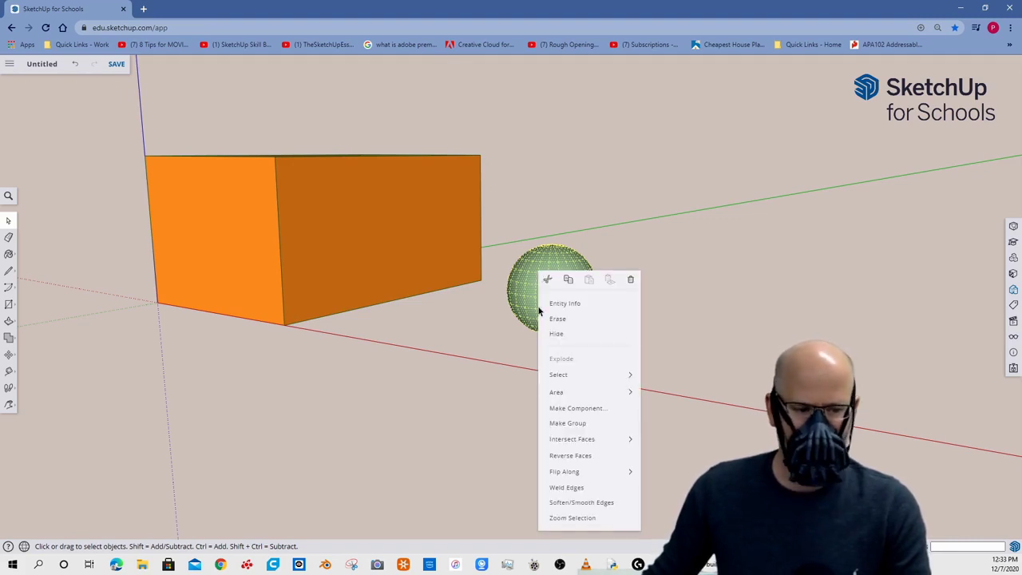
click(589, 425)
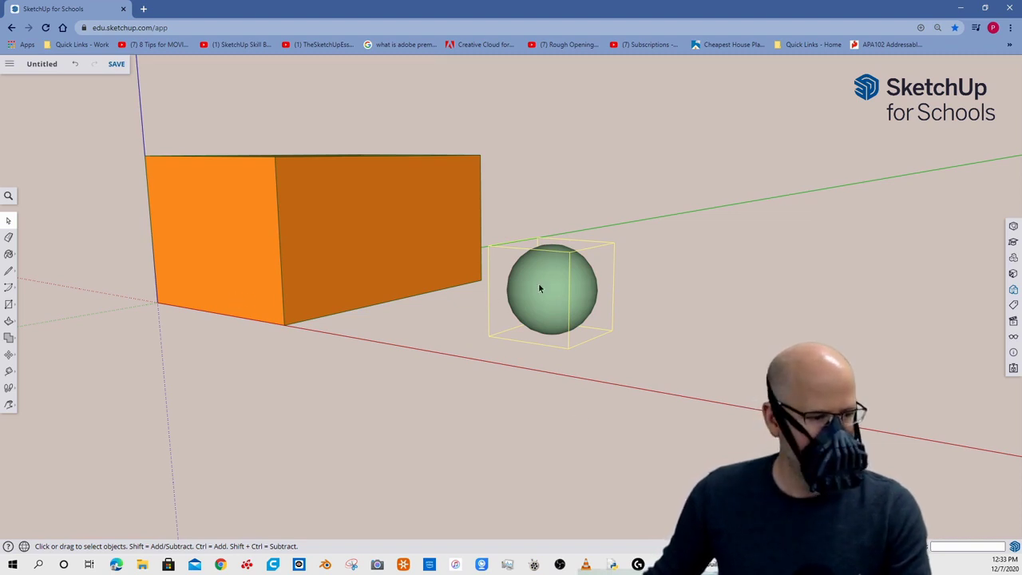
Step: Move the sphere group about 3' 9 1/8" into the box's lower corner, then deselect
mouse_move(9, 356)
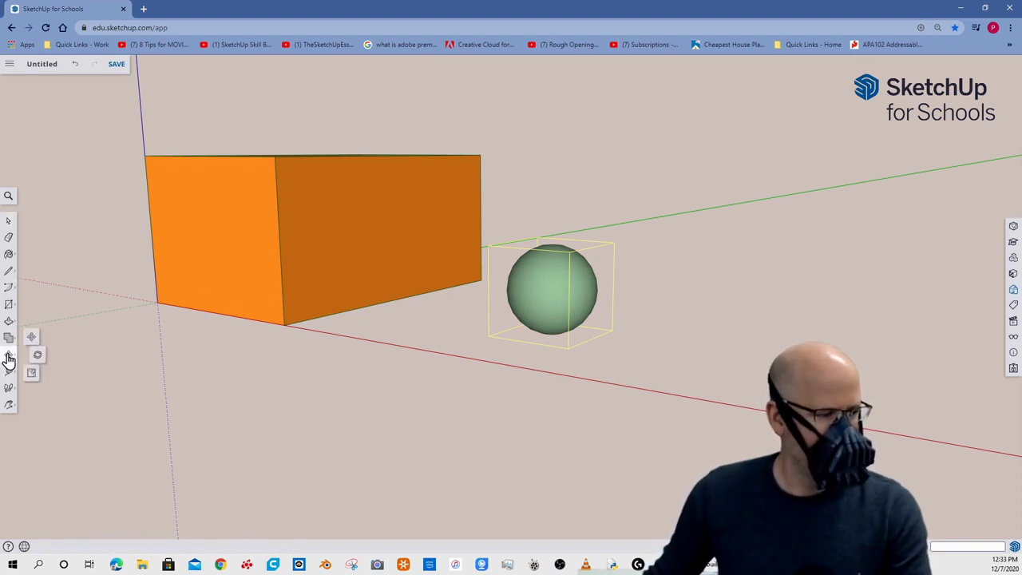
click(32, 337)
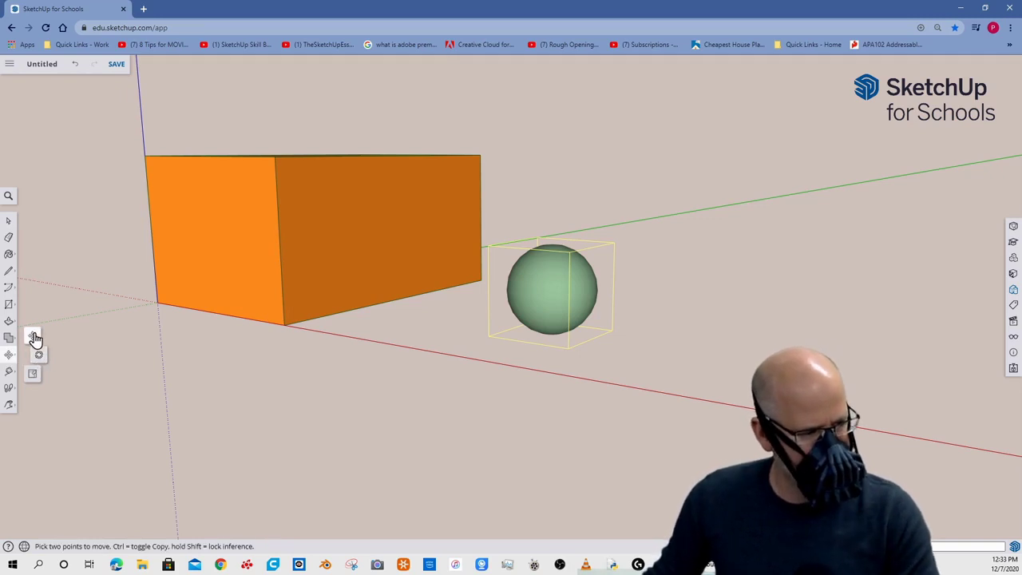
click(545, 293)
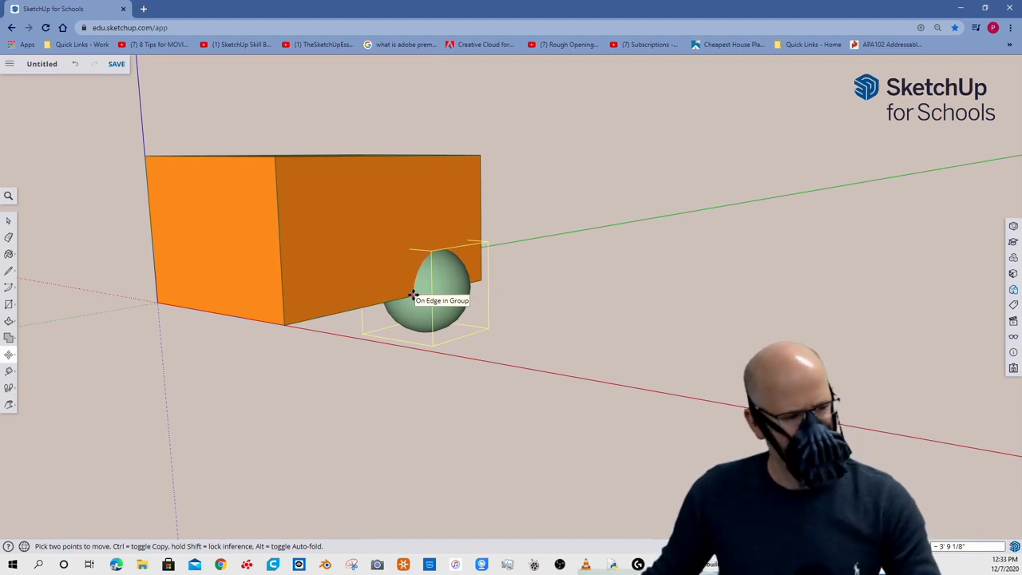
click(413, 296)
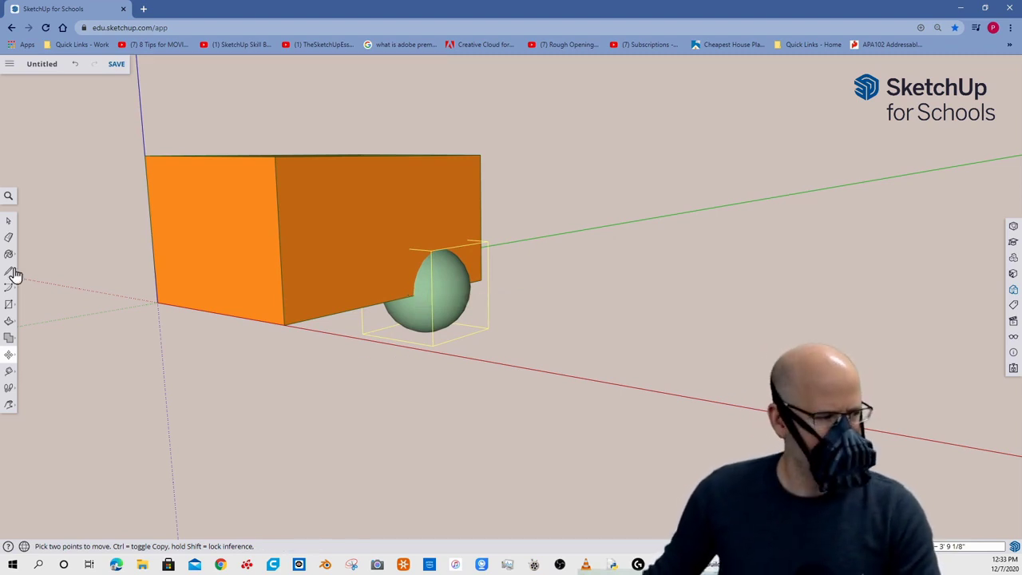
click(8, 220)
click(269, 397)
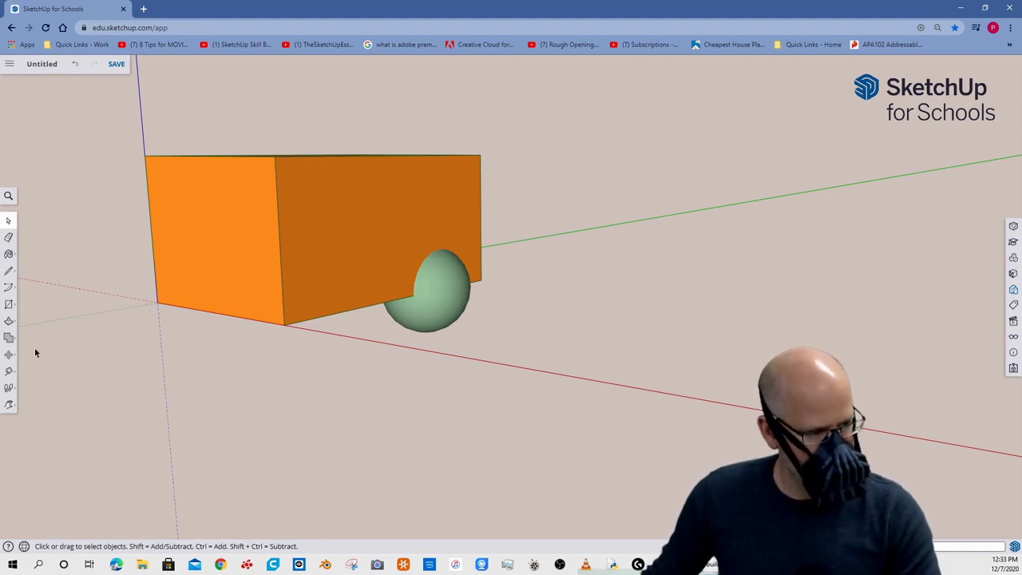
Step: Apply Solid Tools Trim with the sphere as the cutter and the orange box as the target
click(9, 342)
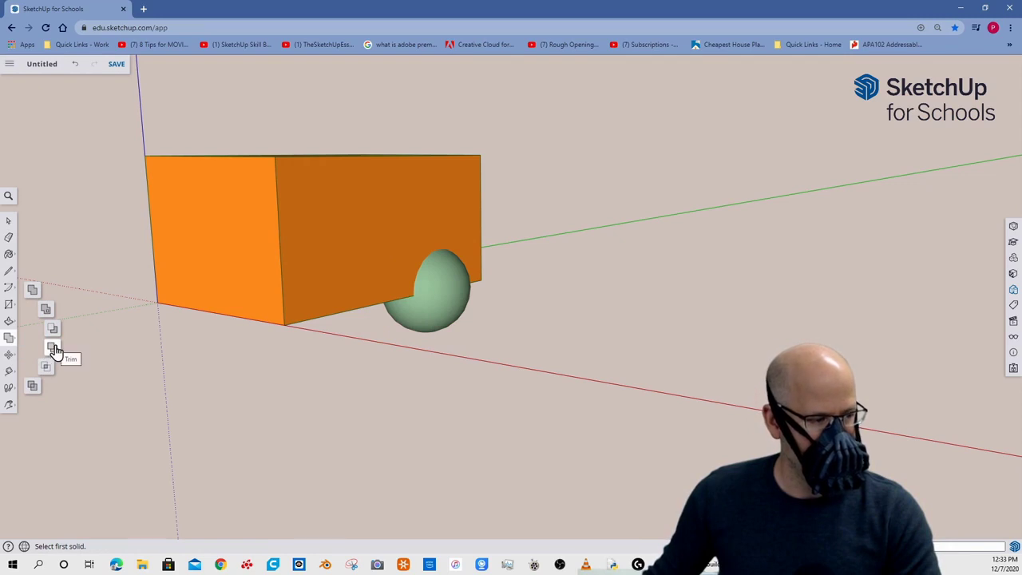
click(53, 349)
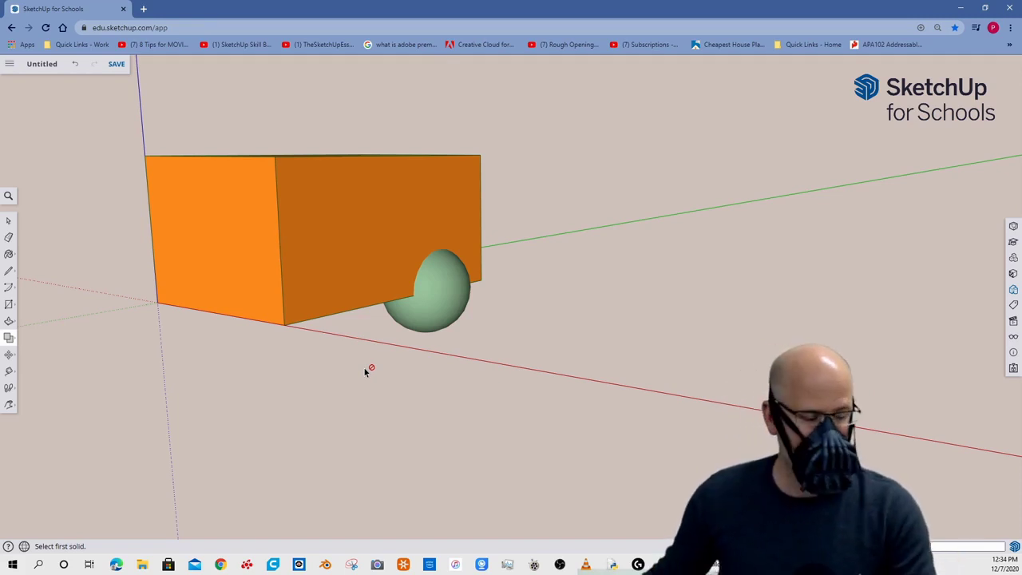
click(453, 298)
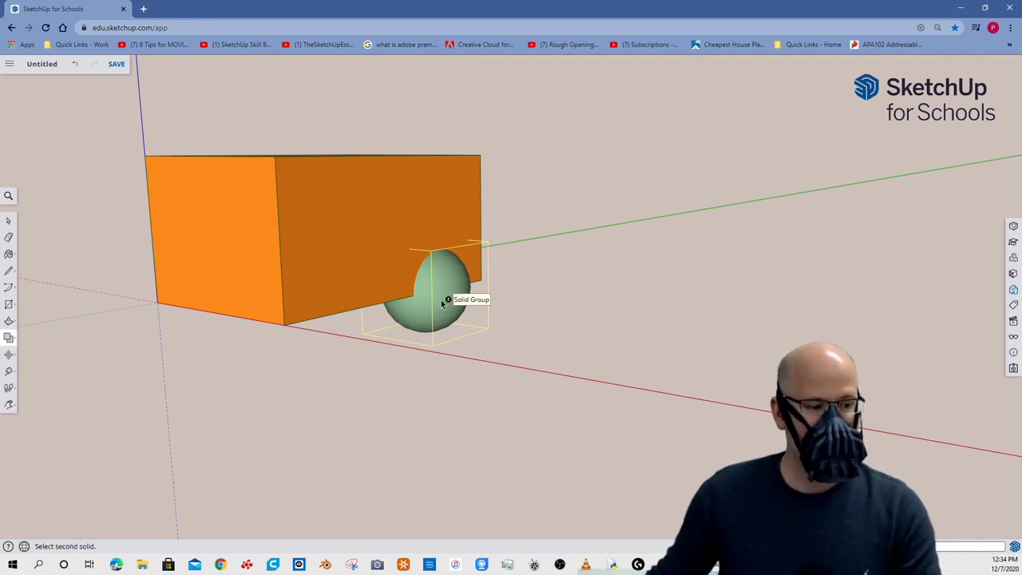
click(353, 225)
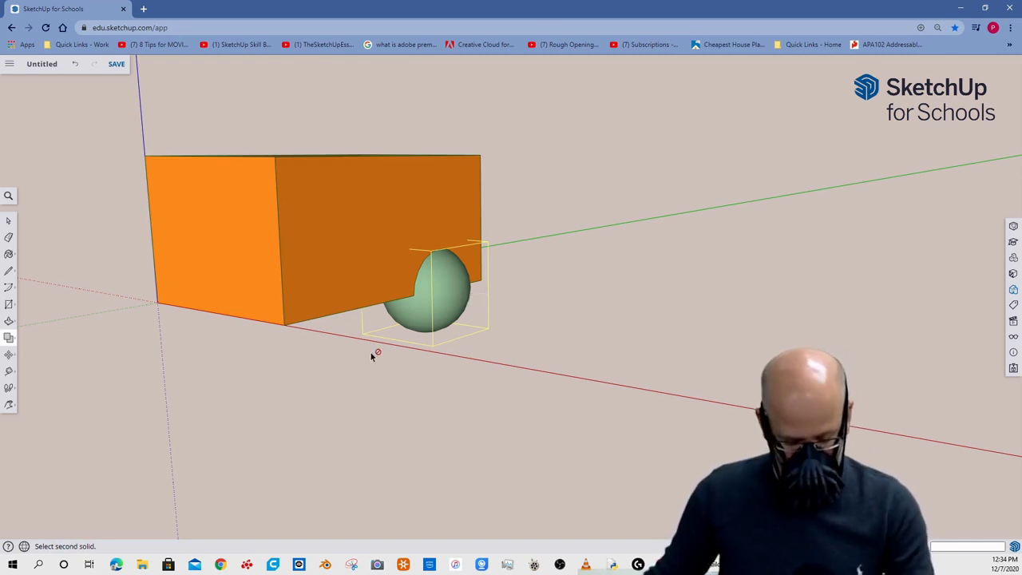
Step: Move the sphere to the right of the box and orbit to view the rounded notch
click(8, 354)
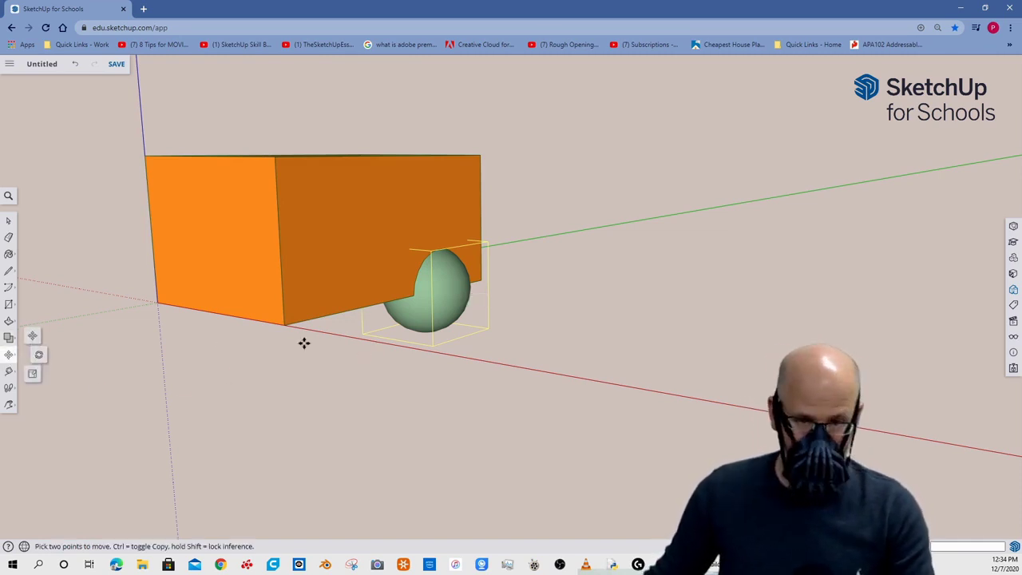
click(447, 285)
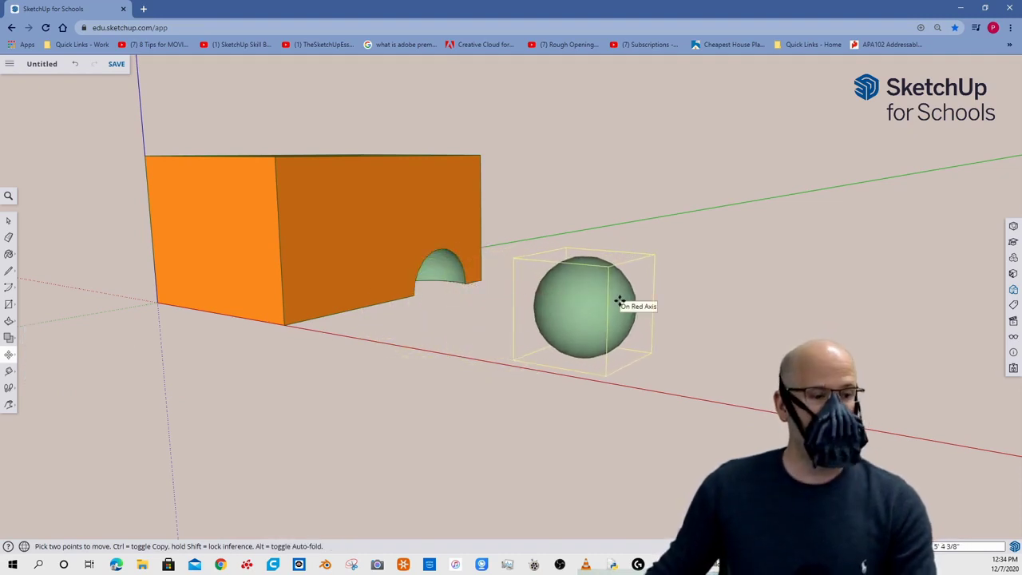
click(621, 304)
middle_drag(484, 421, 455, 265)
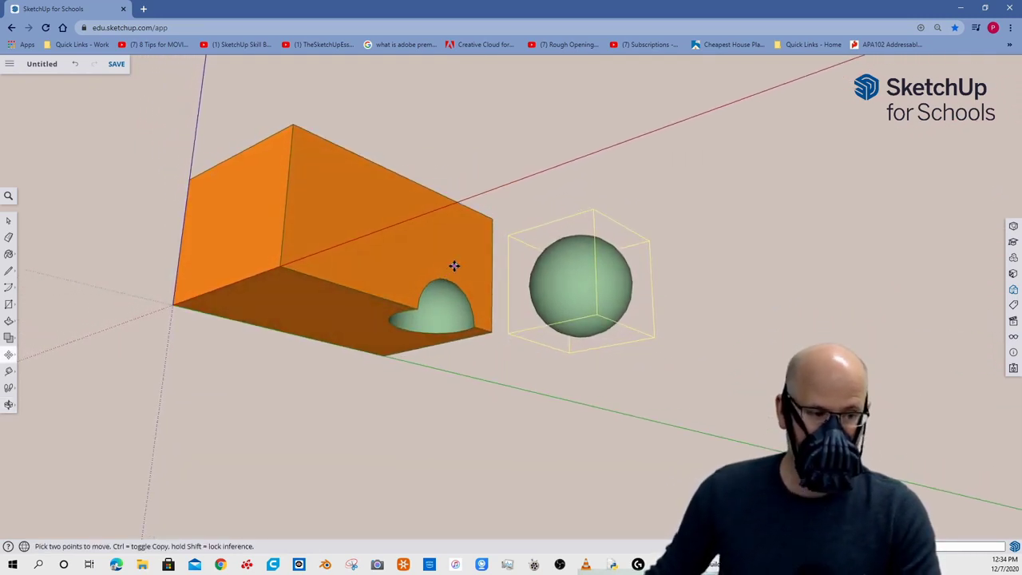